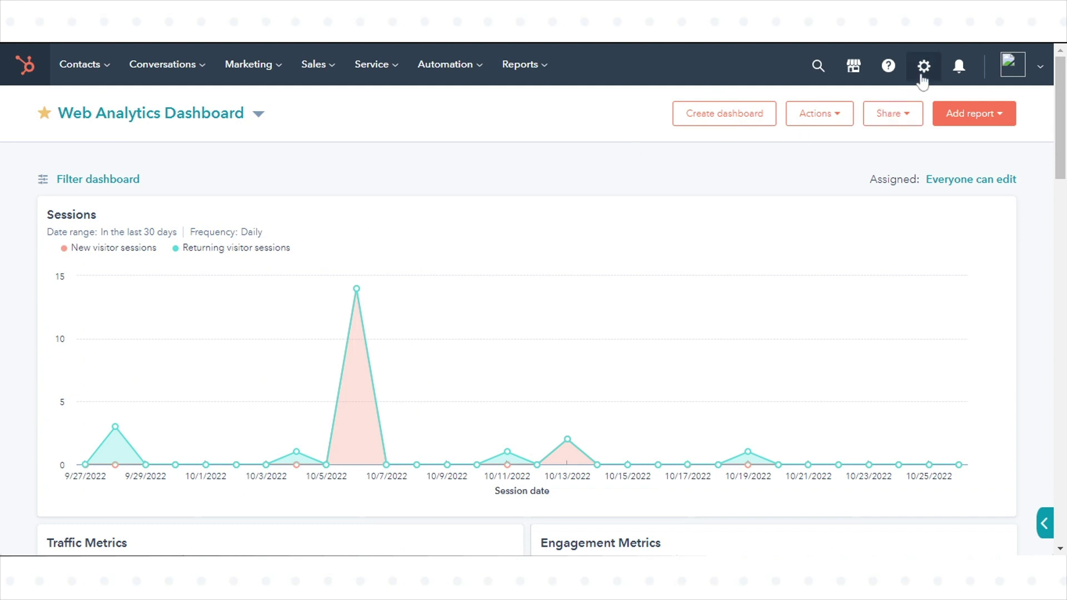
From settings, choose Smart copy as the knowledge base import method and continue
{"action": "left_click", "coordinate": [922, 80]}
{"action": "scroll", "coordinate": [194, 380], "scroll_direction": "down", "scroll_amount": 5}
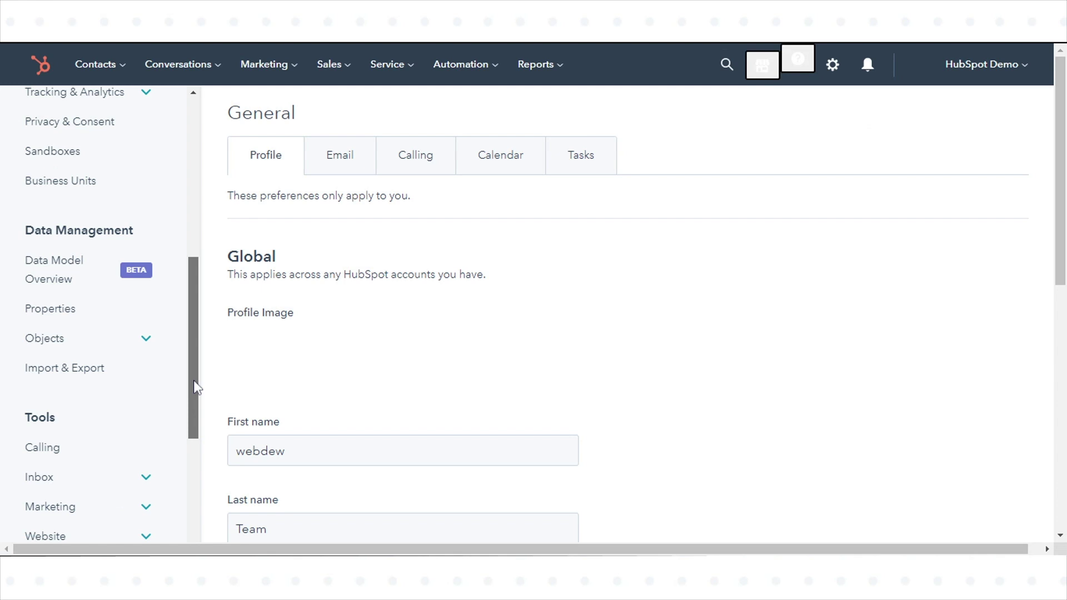
{"action": "mouse_move", "coordinate": [194, 380]}
{"action": "left_mouse_down"}
{"action": "mouse_move", "coordinate": [194, 437]}
{"action": "mouse_move", "coordinate": [171, 491]}
{"action": "left_mouse_up"}
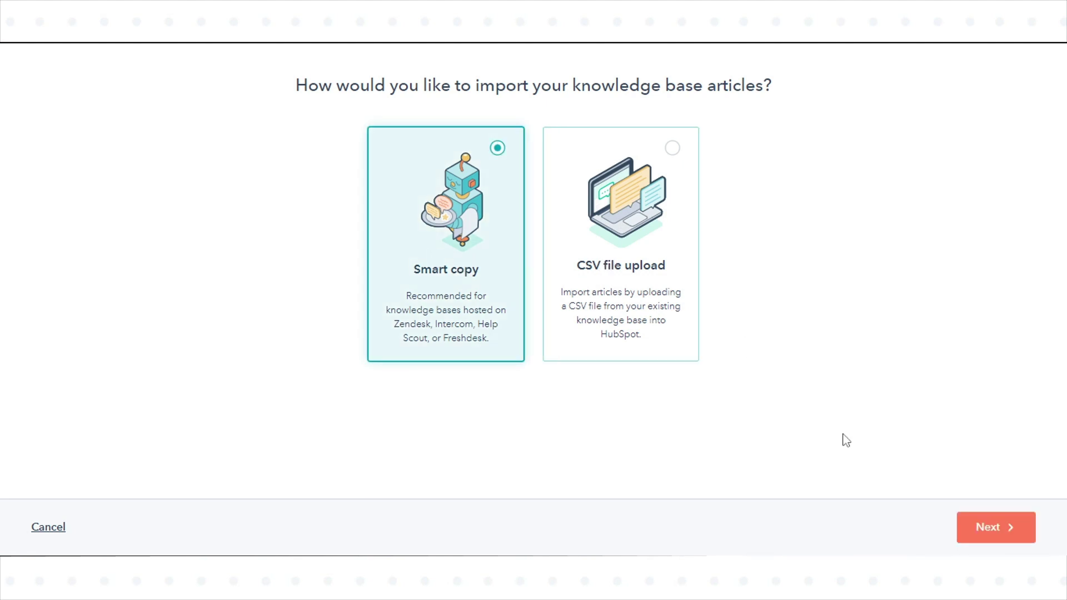
{"action": "left_click", "coordinate": [999, 532]}
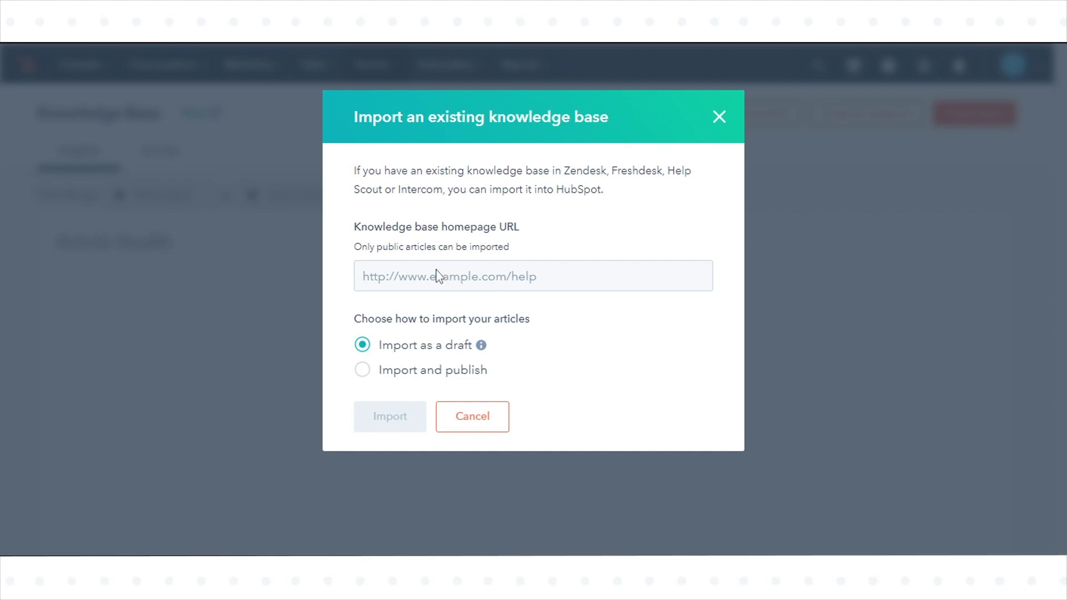
Paste the Freshdesk URL into the knowledge base homepage URL field, keeping draft import
{"action": "left_click", "coordinate": [450, 276]}
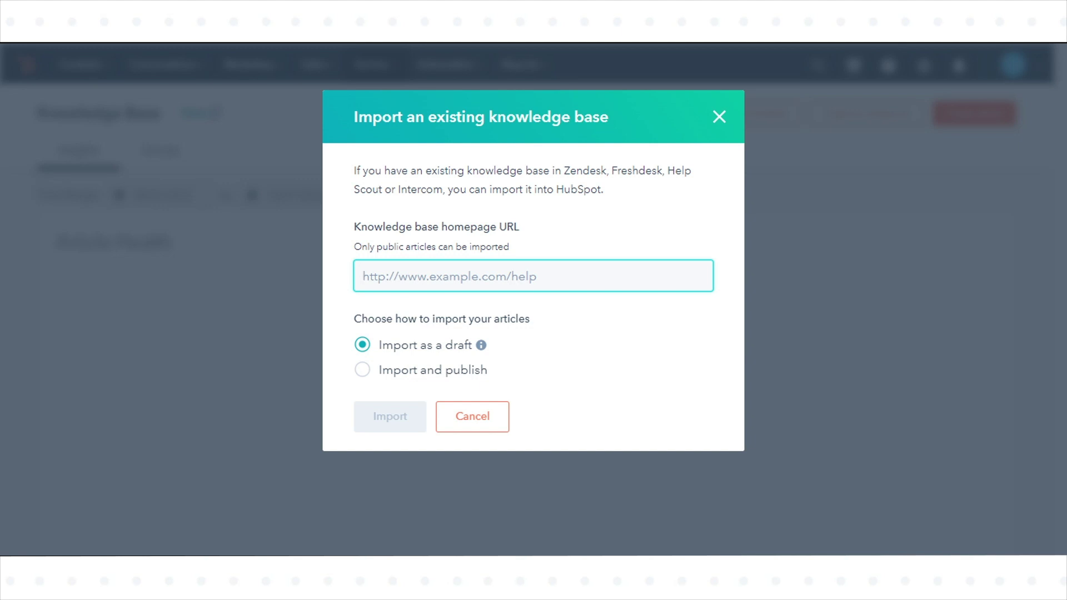
{"action": "key", "text": "ctrl+v"}
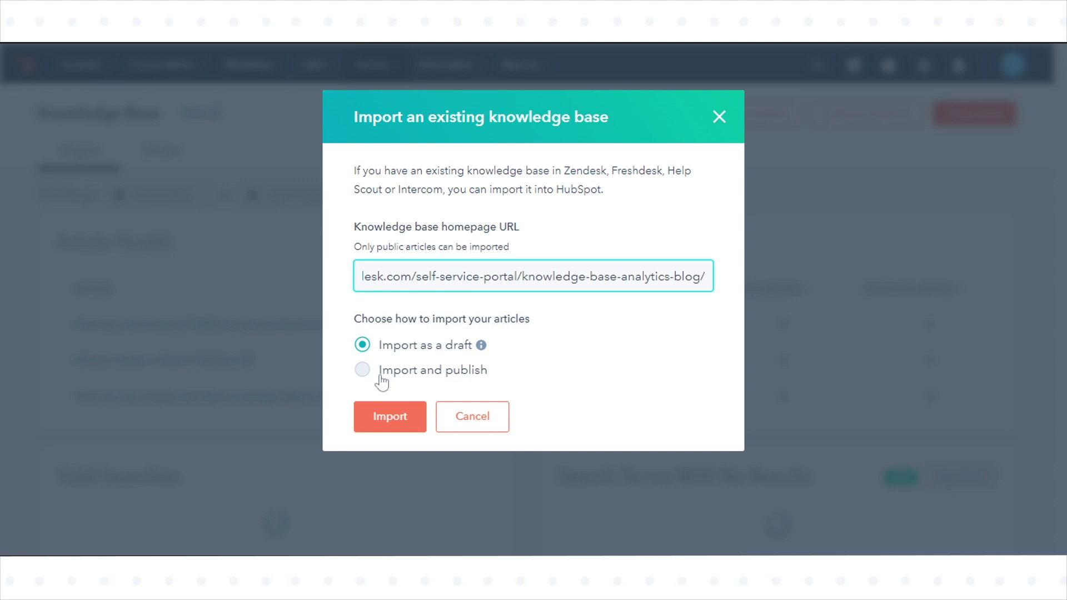
Start the Freshdesk article import as drafts and let it load
{"action": "left_click", "coordinate": [380, 420]}
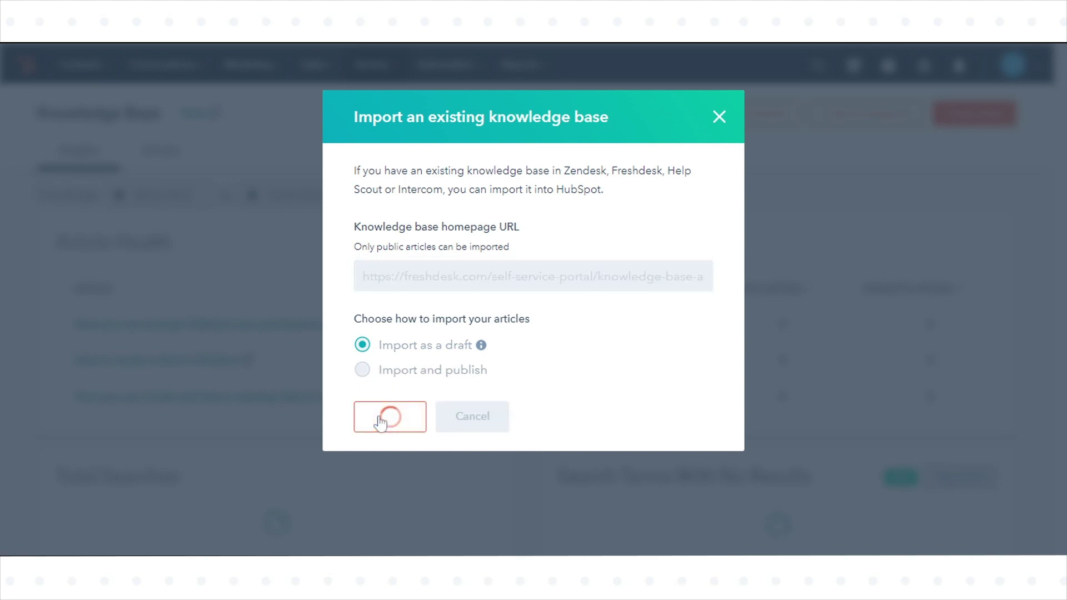